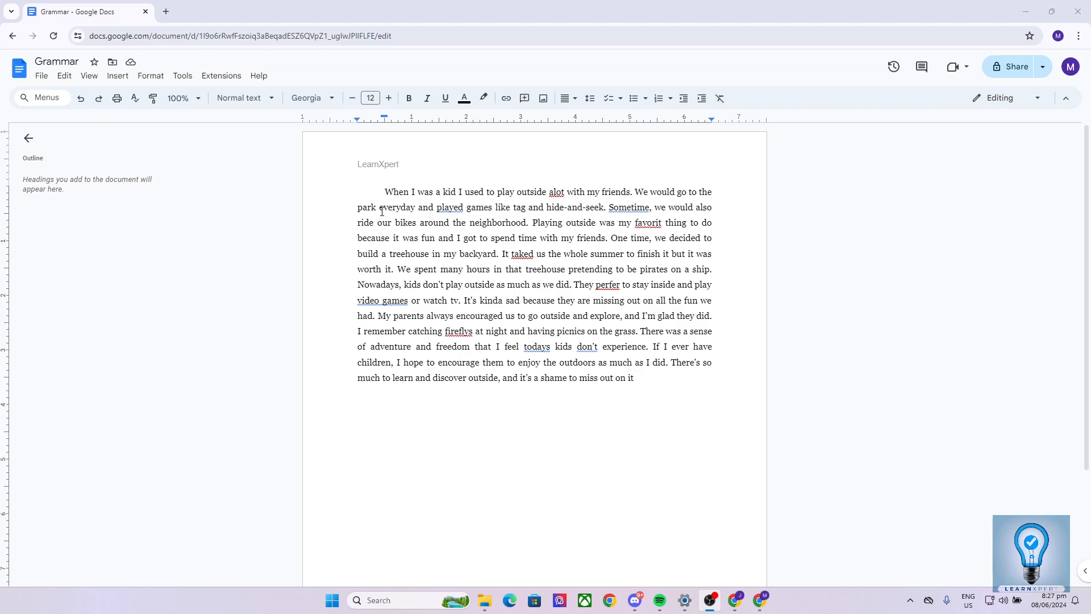
Examine the suggested corrections for underlined words in the paragraph, including "played", "Sometime" and "alot".
left_click(452, 208)
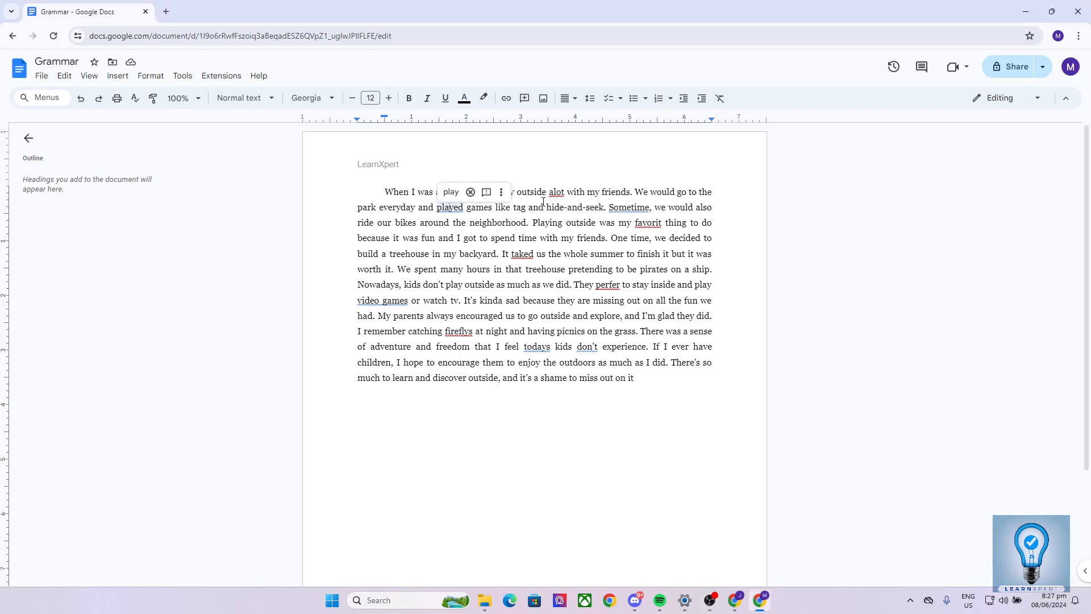
left_click(561, 196)
left_click(634, 209)
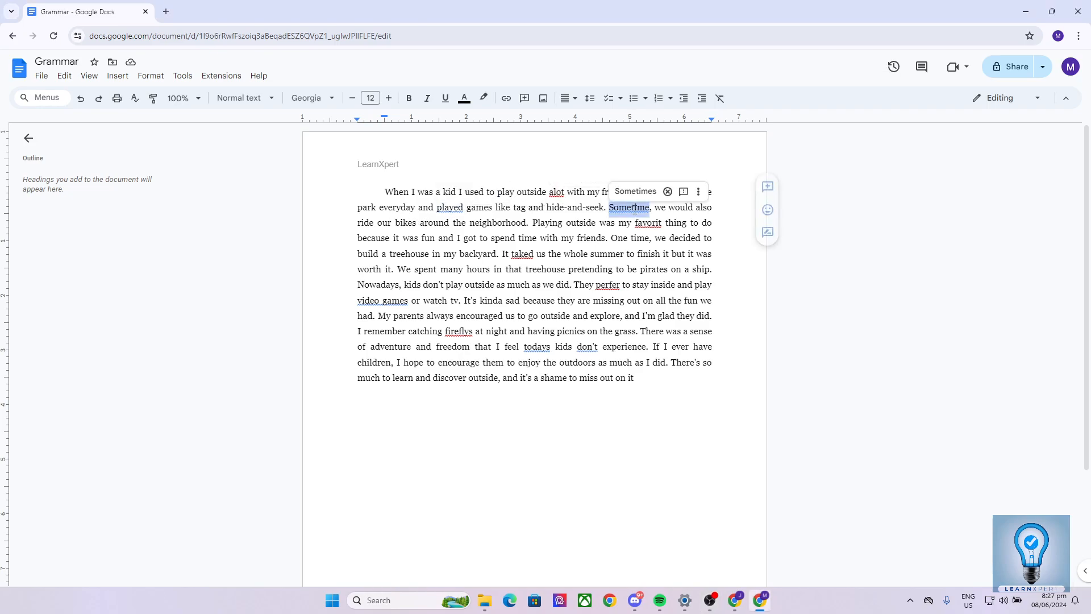
left_click(561, 230)
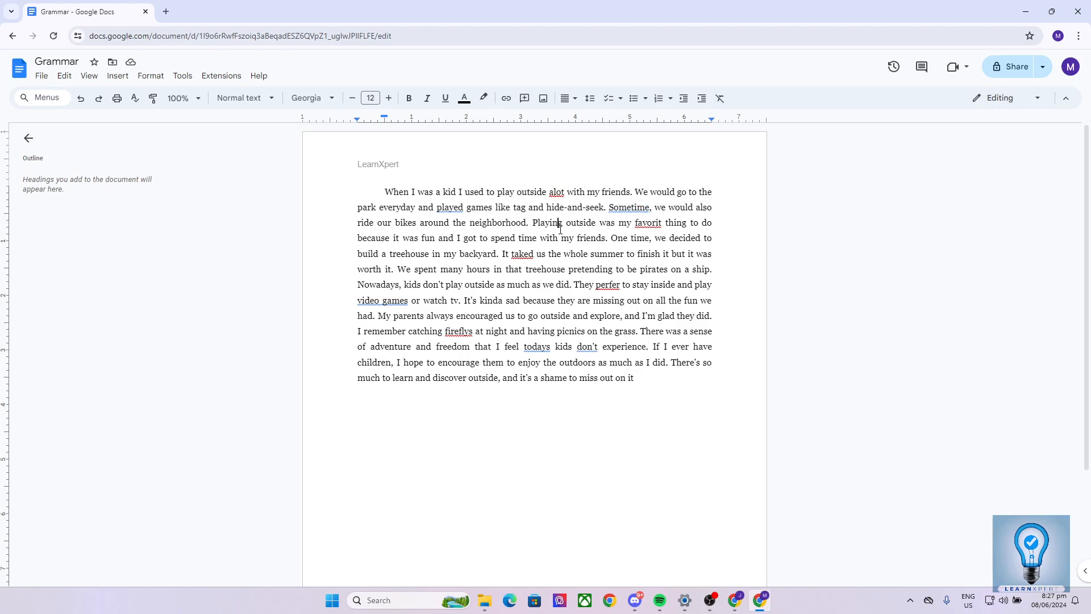
scroll(560, 230, "down", 3)
scroll(602, 300, "up", 3)
left_click(560, 192)
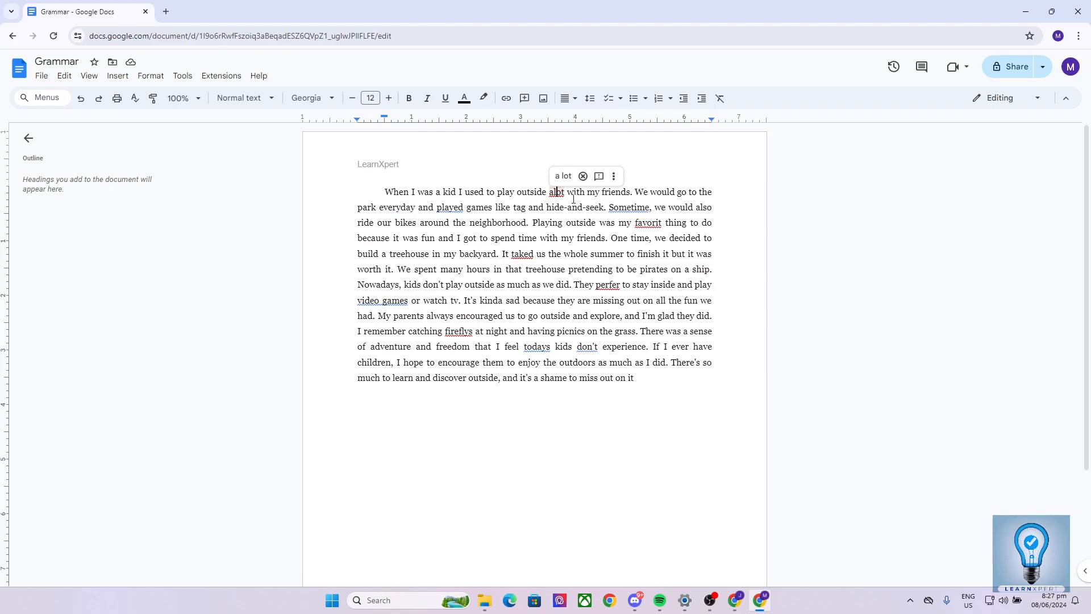
left_click(620, 210)
left_click(459, 210)
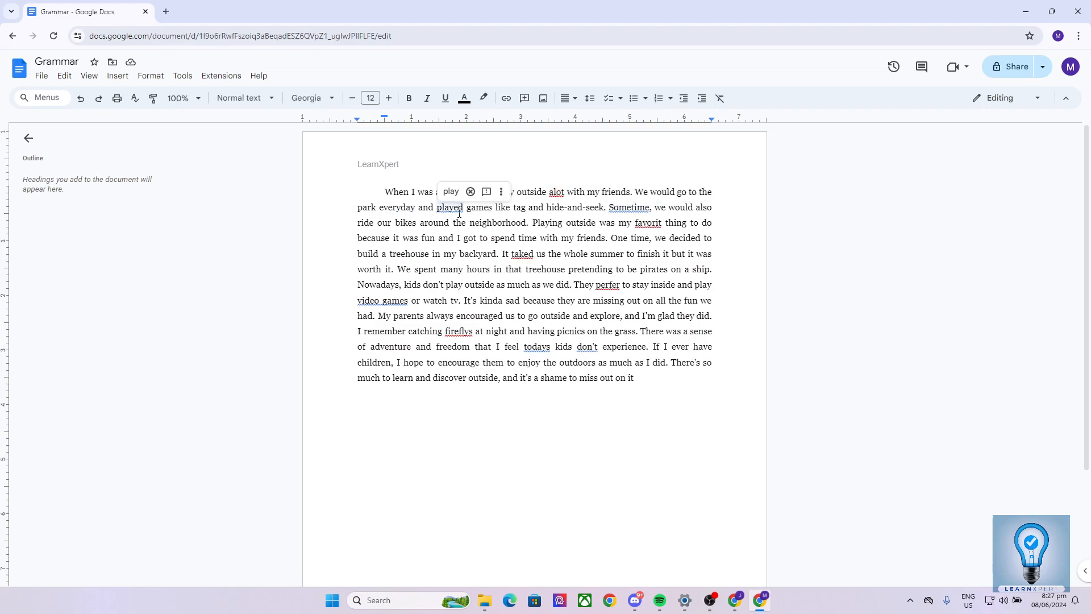
left_click(657, 225)
left_click(553, 254)
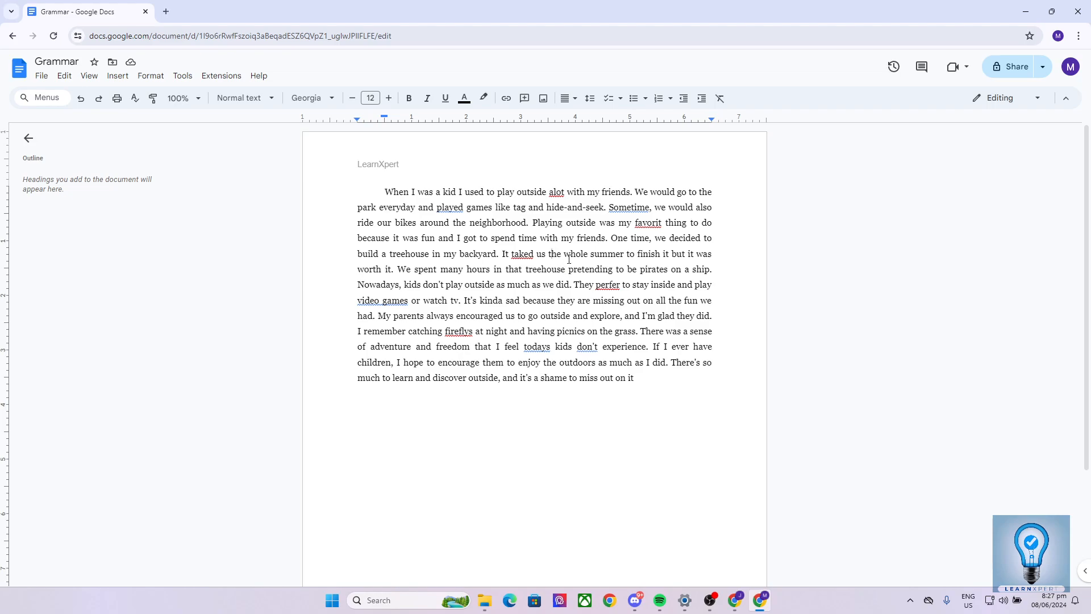
left_click(653, 227)
double_click(477, 255)
left_click(365, 254)
Dismiss the Java update notification.
left_click(182, 77)
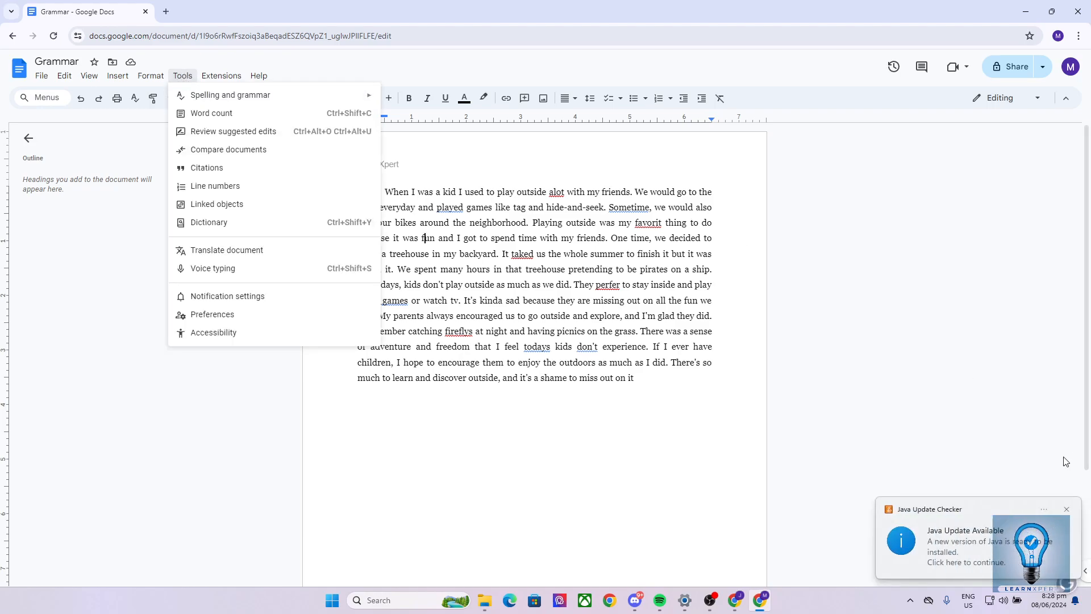
left_click(1067, 509)
left_click(47, 43)
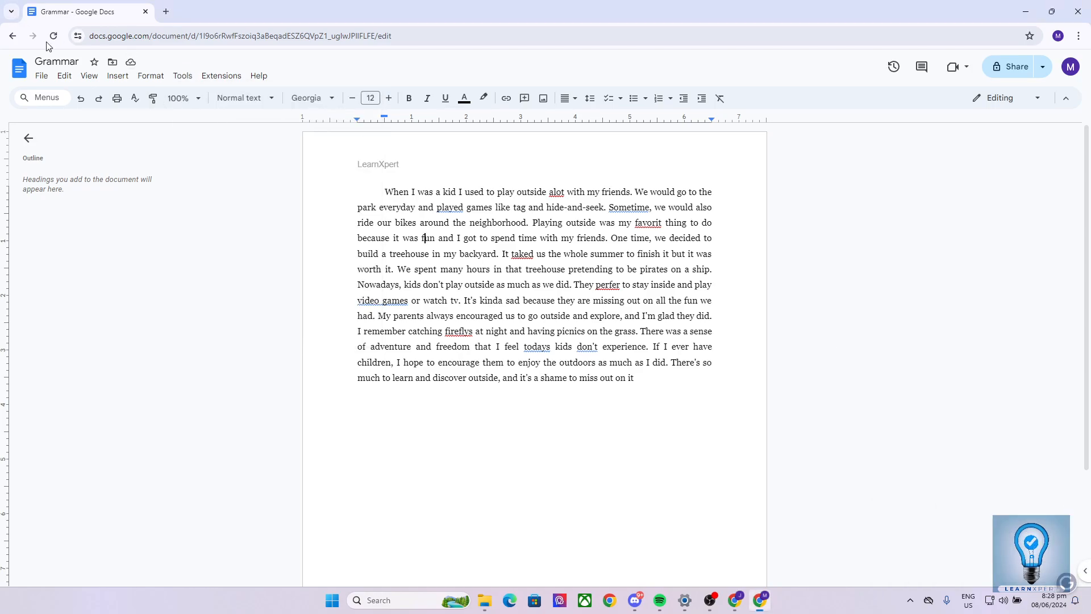
Run the spelling and grammar check on the document.
left_click(184, 79)
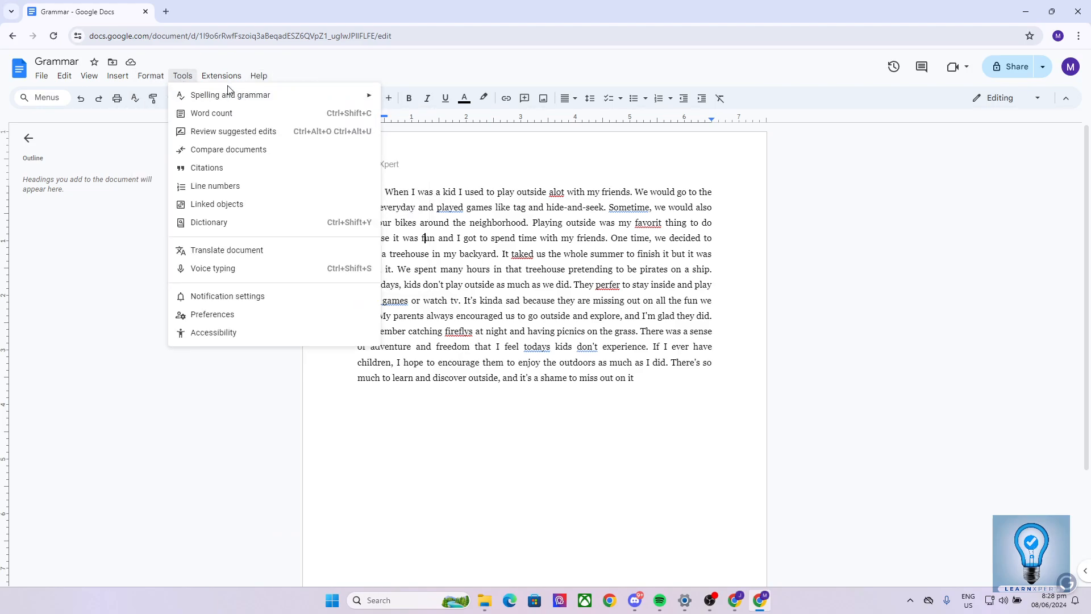
mouse_move(222, 99)
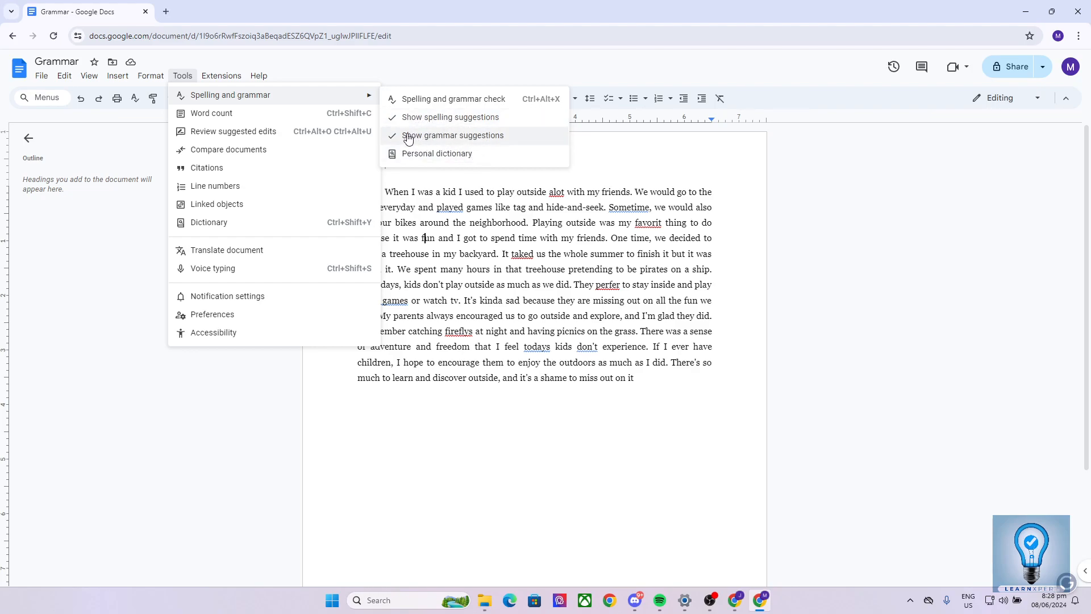
left_click(488, 106)
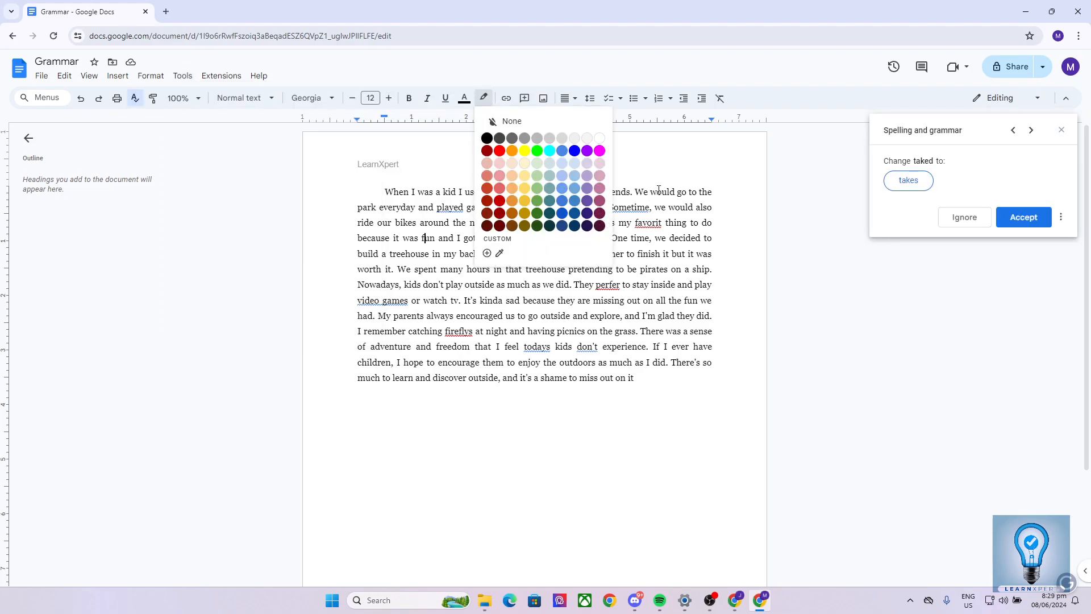
left_click(1013, 172)
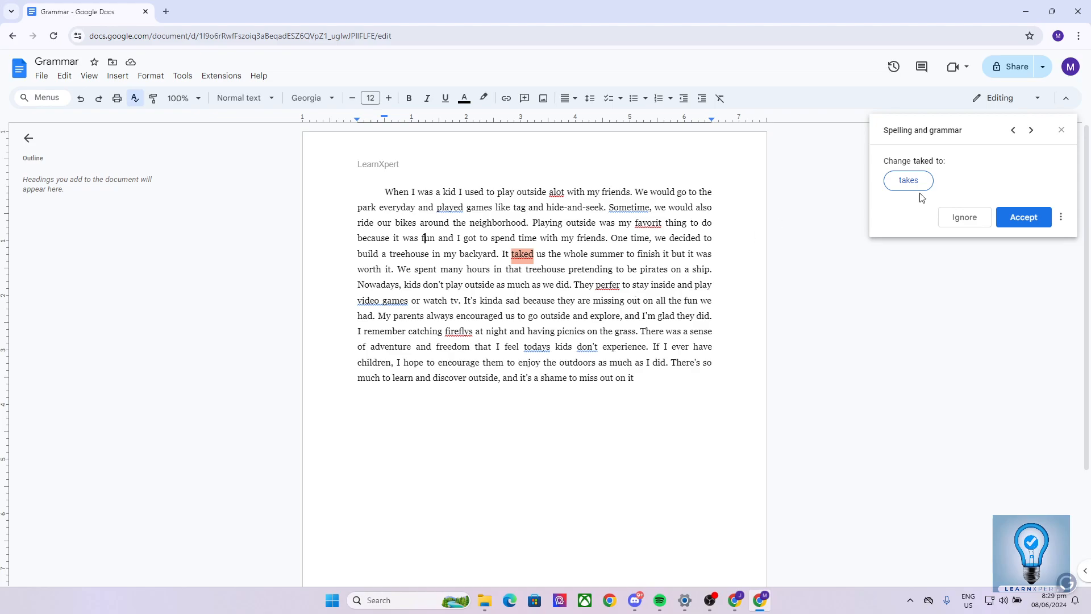
Review the spelling and grammar suggestions backward to "played" and forward again past "favorit" without changing the text.
left_click(1011, 131)
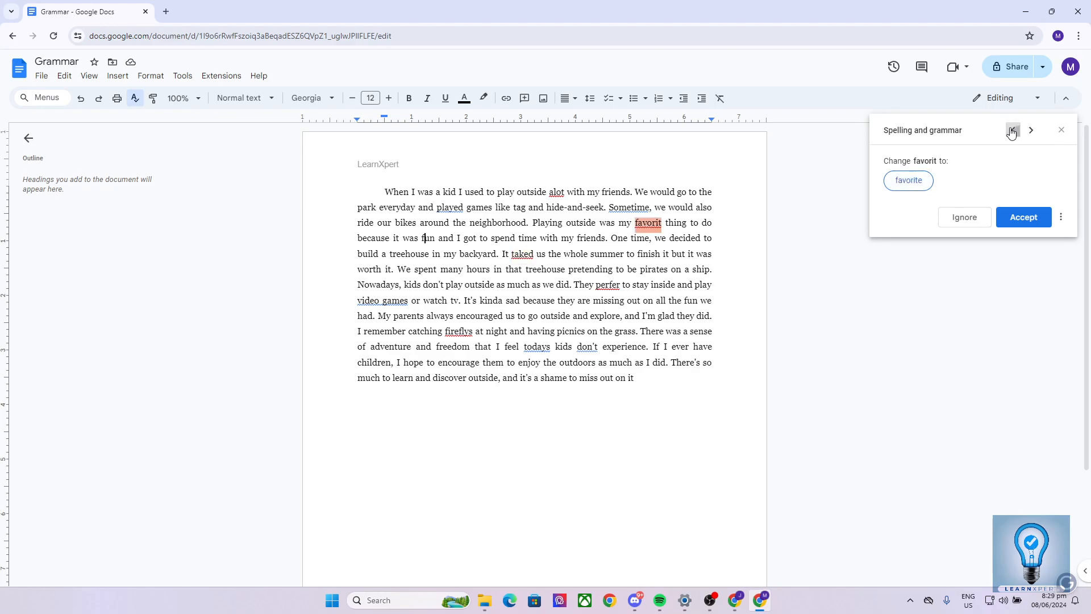
left_click(1012, 131)
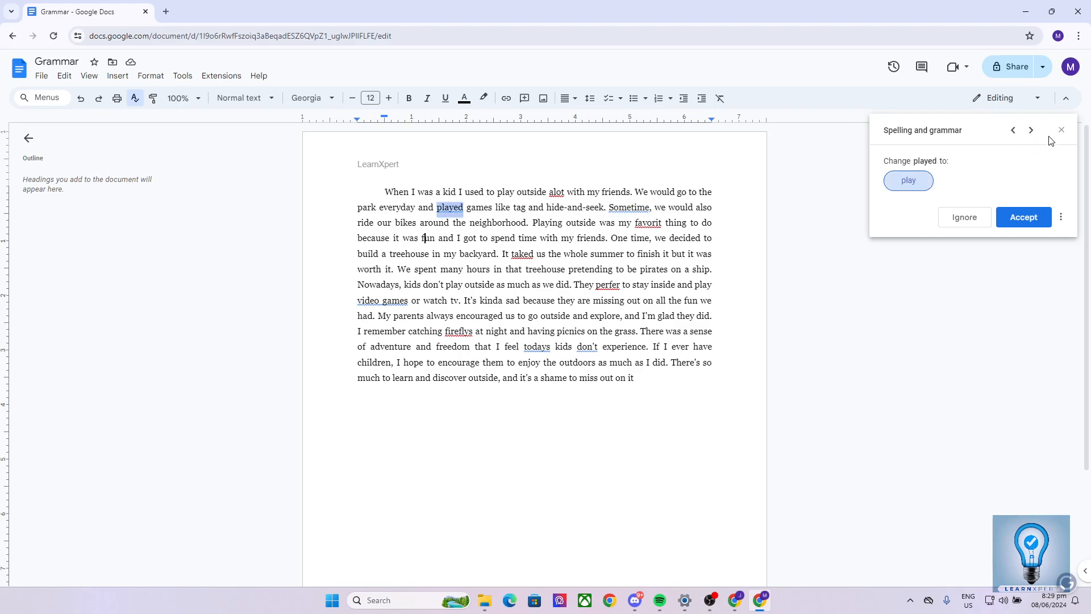
left_click(1035, 132)
left_click(1035, 132)
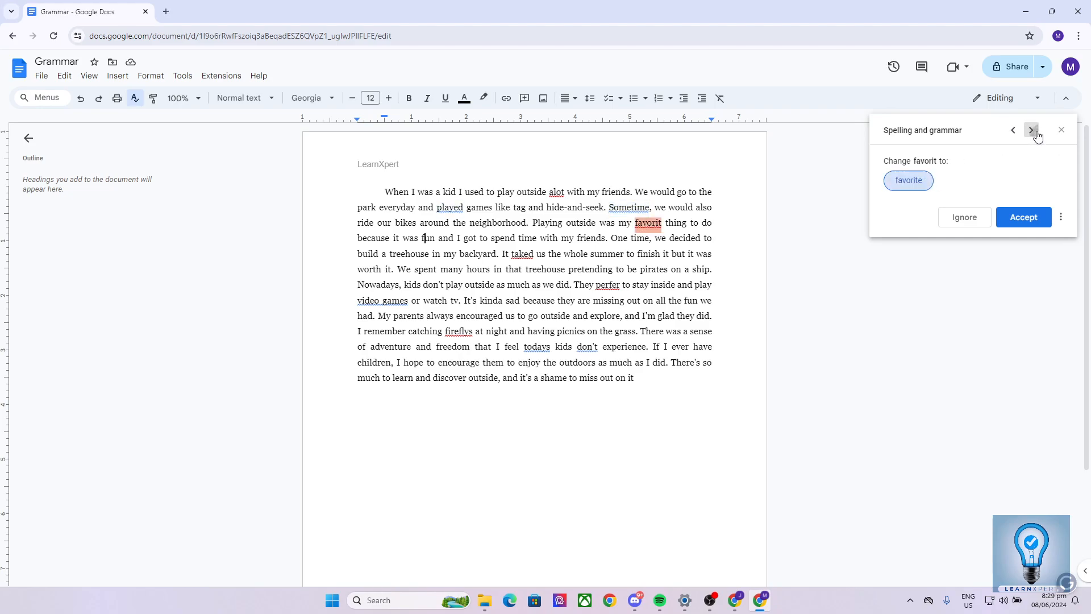
left_click(1035, 131)
left_click(1036, 132)
Return to the suggestion for "favorit" and accept the corrections "favorite" and, for "taked", "takes".
left_click(1014, 132)
left_click(1014, 132)
left_click(1021, 221)
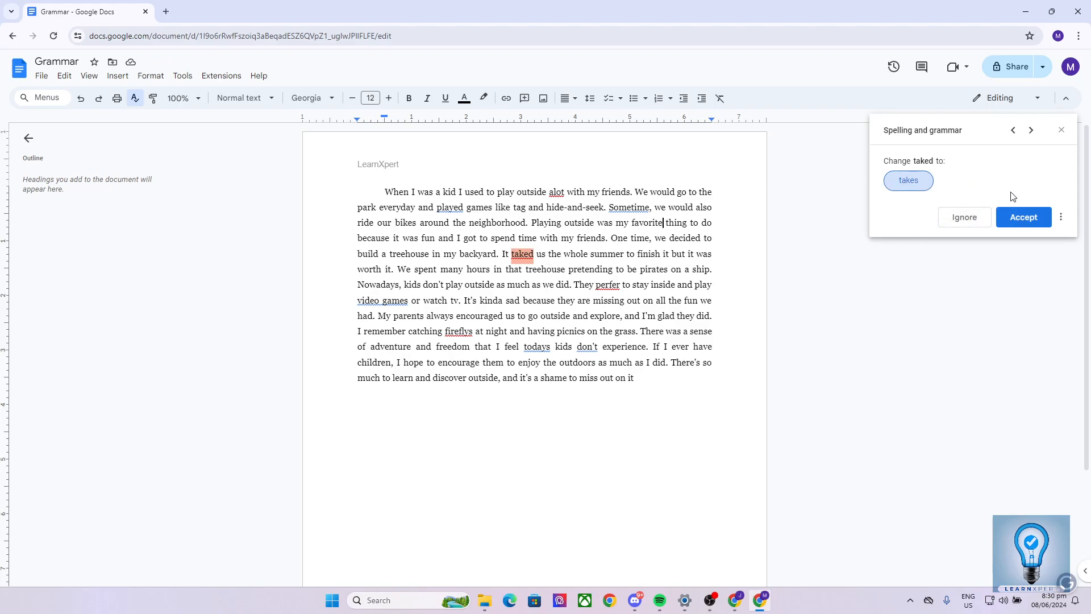
left_click(1018, 218)
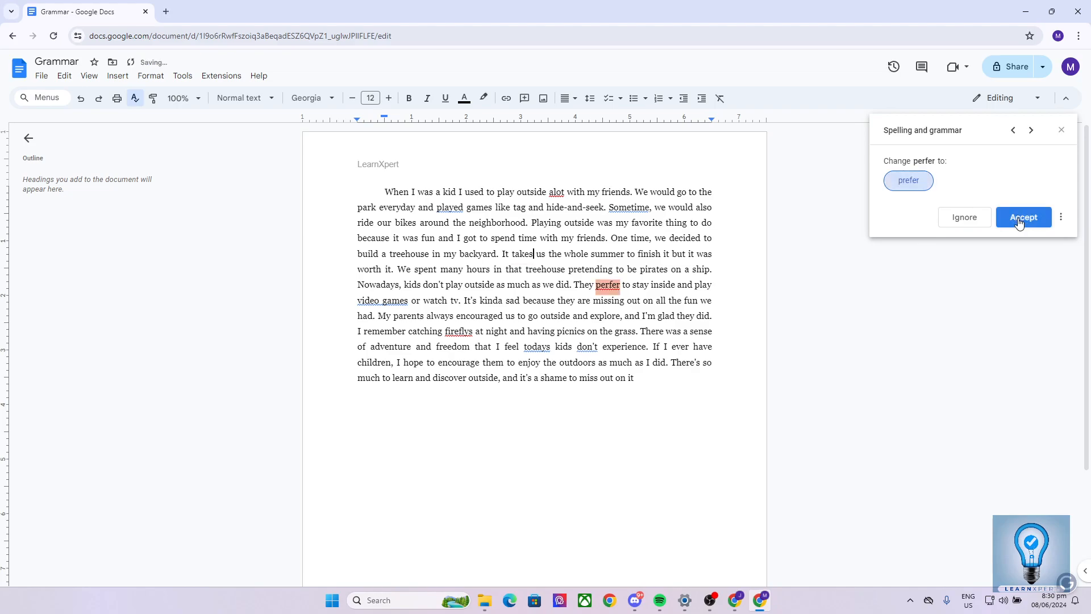